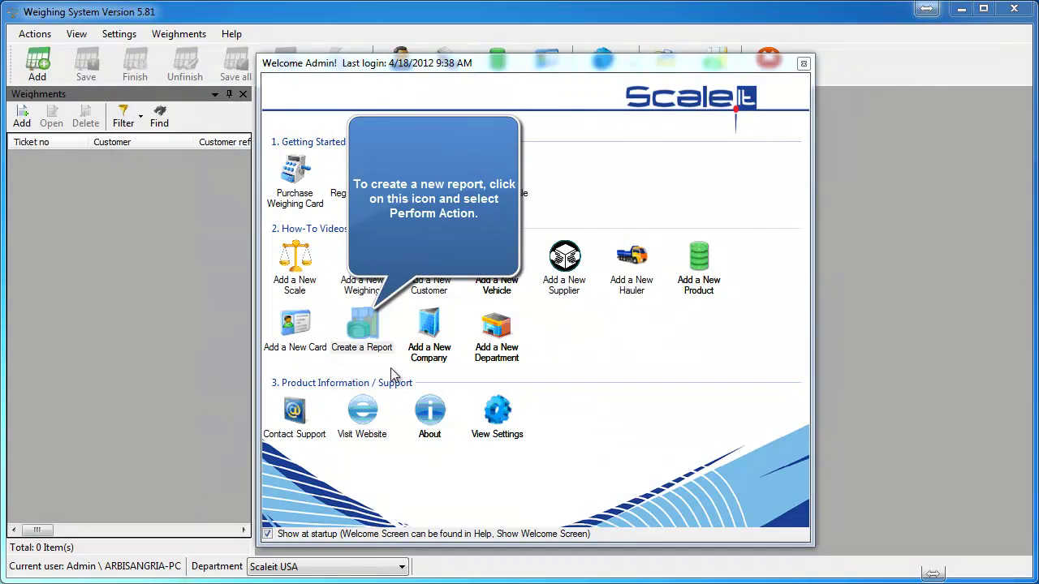
# Open a new Reports window through the Welcome screen's Create a Report option
pyautogui.click(362, 328)
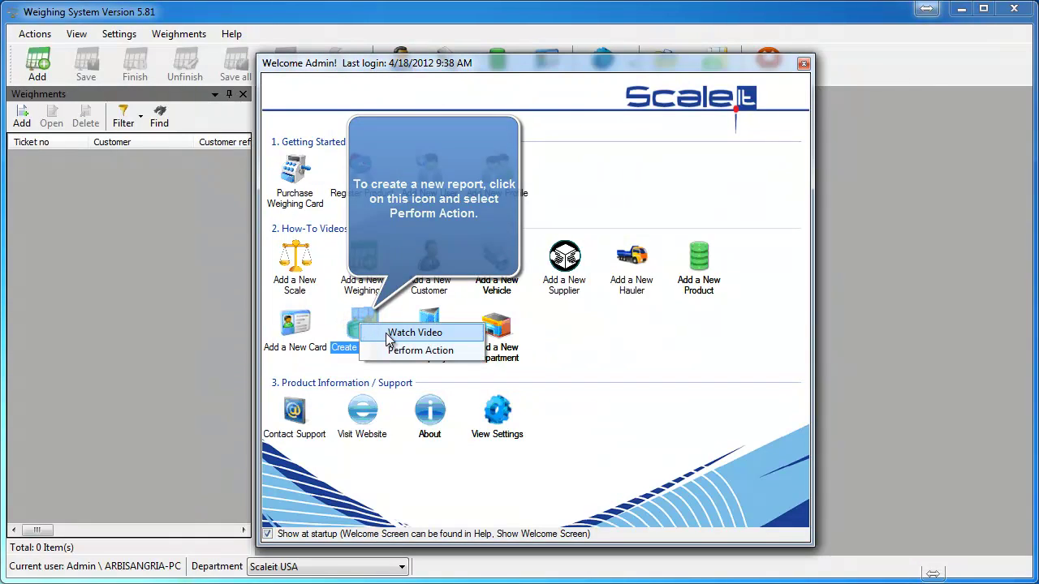
pyautogui.click(408, 355)
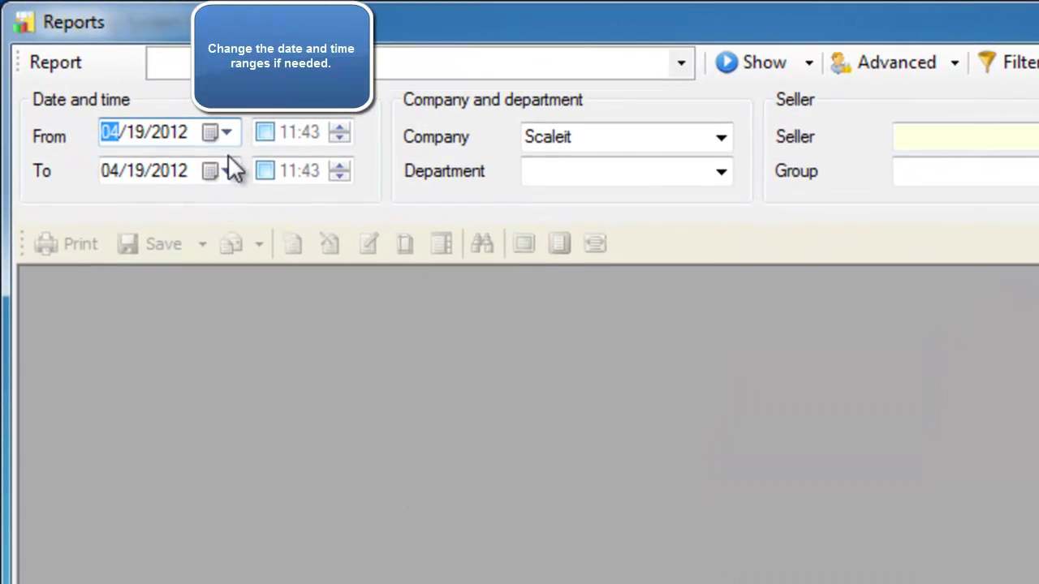
# Pick January 1, 2012 as the From date, leaving the end date at 04/19/2012
pyautogui.click(220, 131)
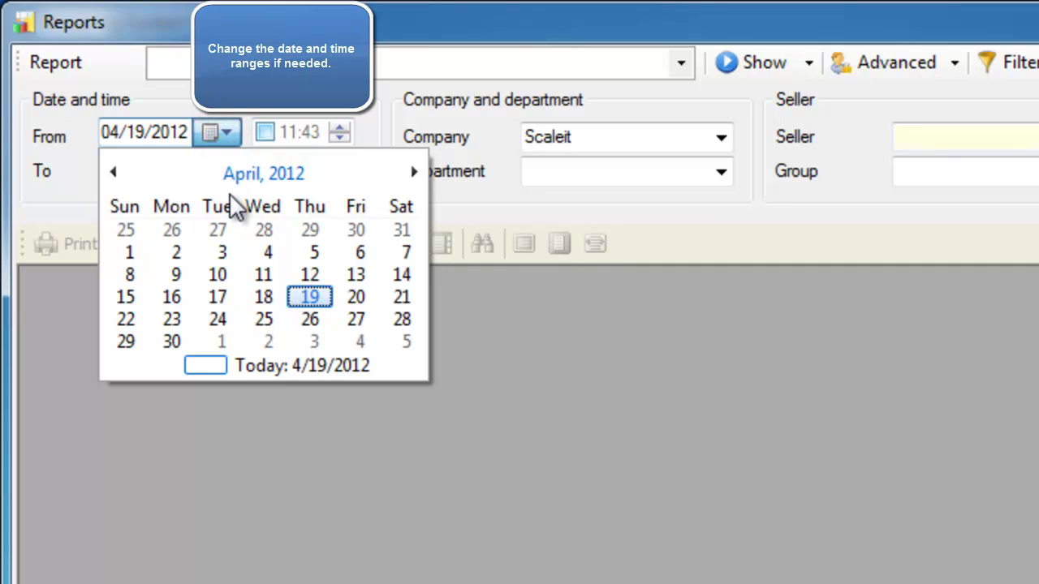
pyautogui.click(110, 173)
pyautogui.click(110, 172)
pyautogui.click(111, 172)
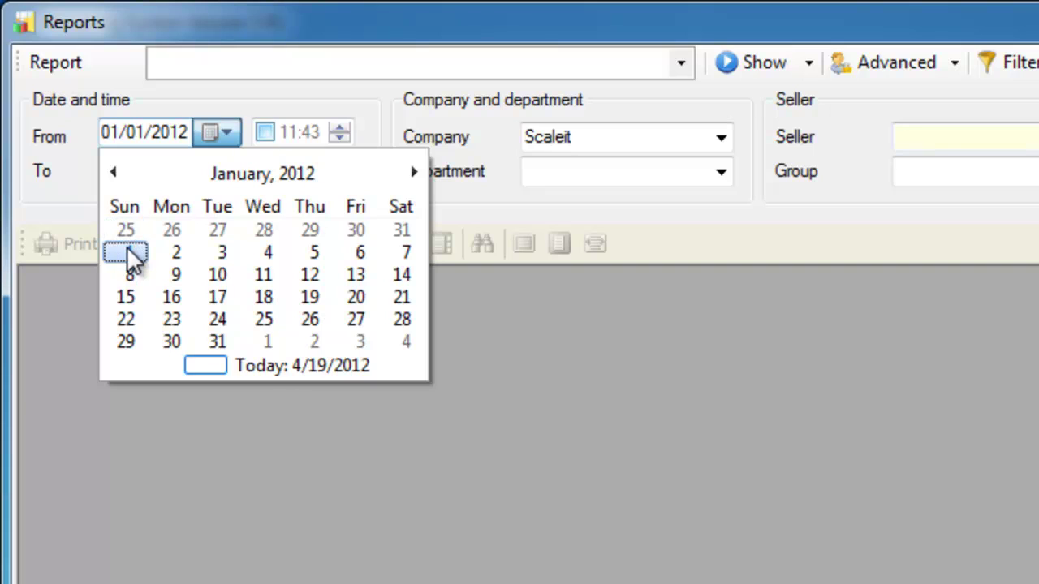
pyautogui.click(127, 247)
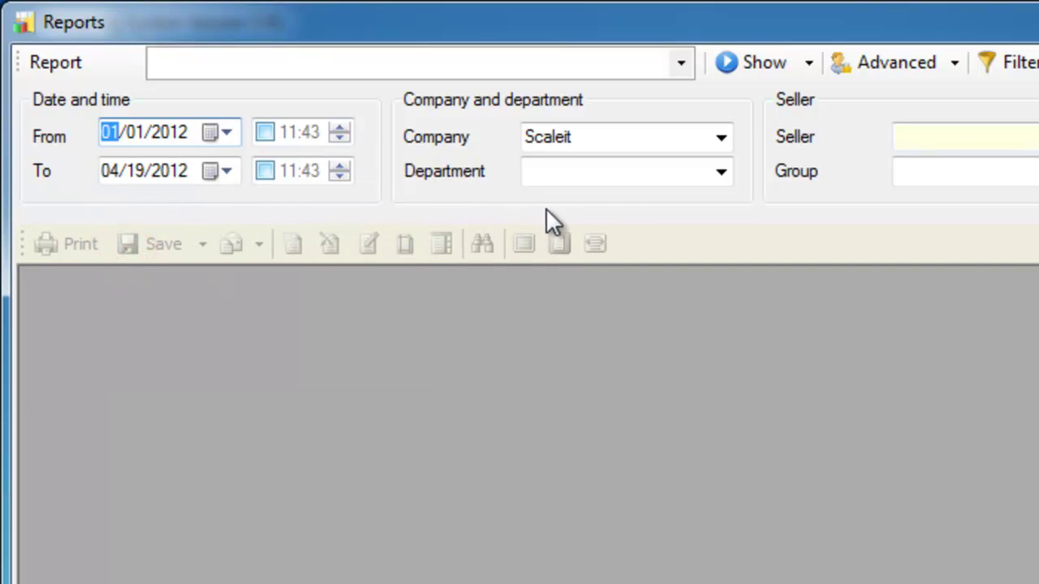
pyautogui.click(680, 63)
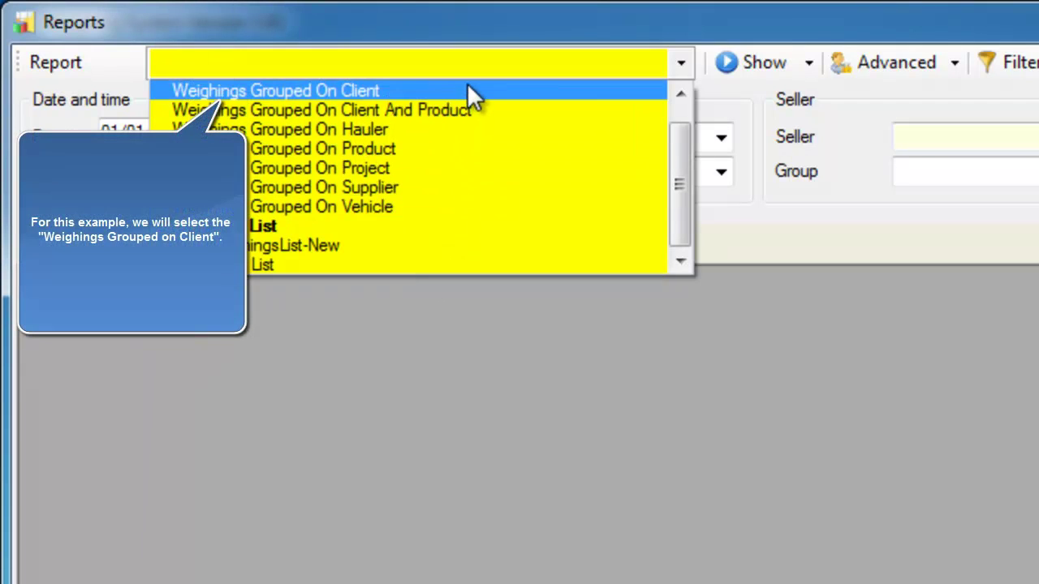
# Generate the Weighings Grouped On Client report with the Department filter left blank
pyautogui.click(473, 90)
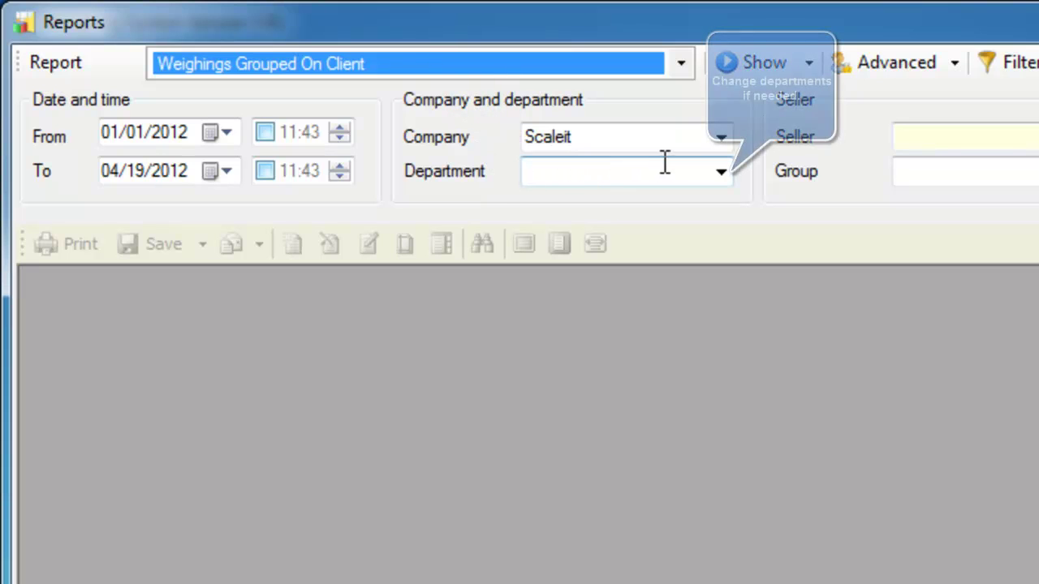
pyautogui.click(720, 175)
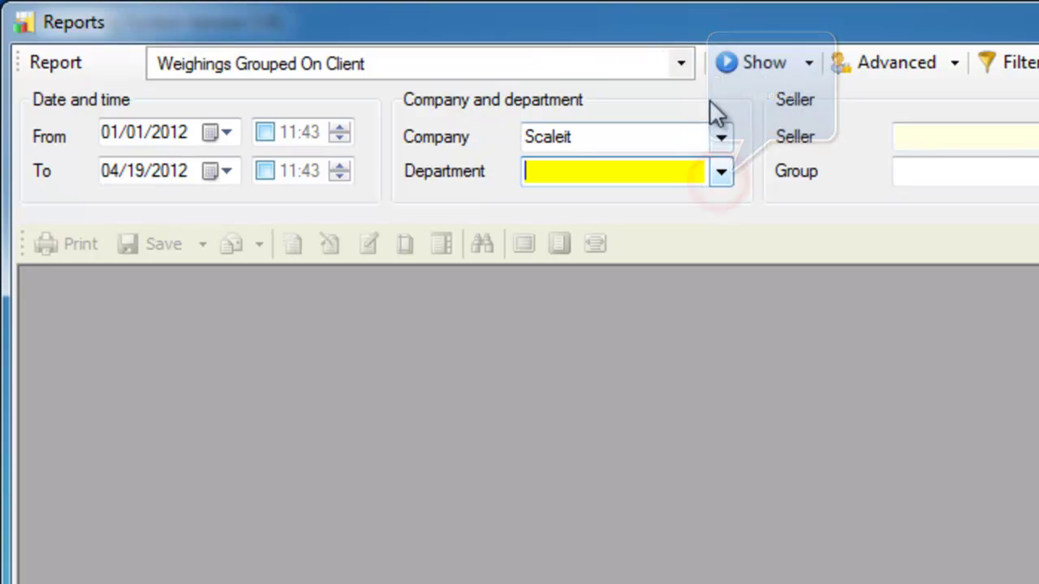
pyautogui.click(761, 65)
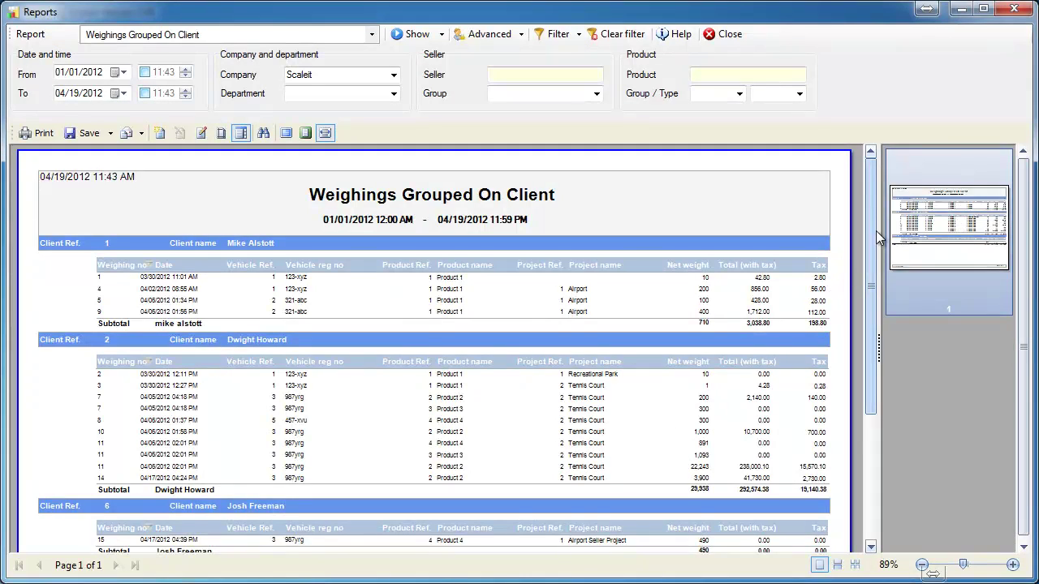
# Zoom the client report preview out three levels so the whole page fits
pyautogui.moveTo(876, 231)
pyautogui.mouseDown()
pyautogui.moveTo(864, 336)
pyautogui.moveTo(864, 236)
pyautogui.mouseUp()
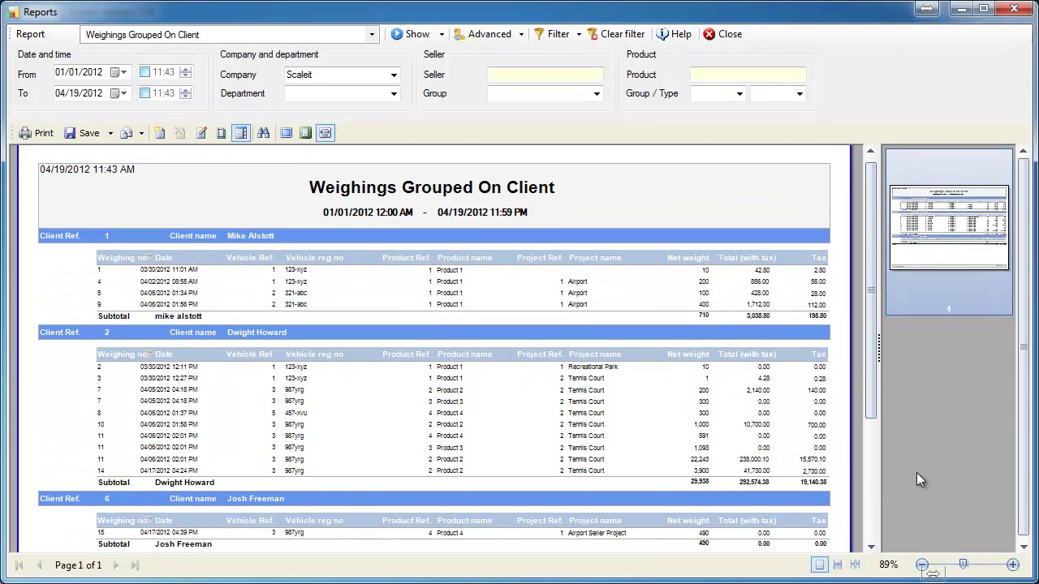
pyautogui.click(923, 566)
pyautogui.click(923, 566)
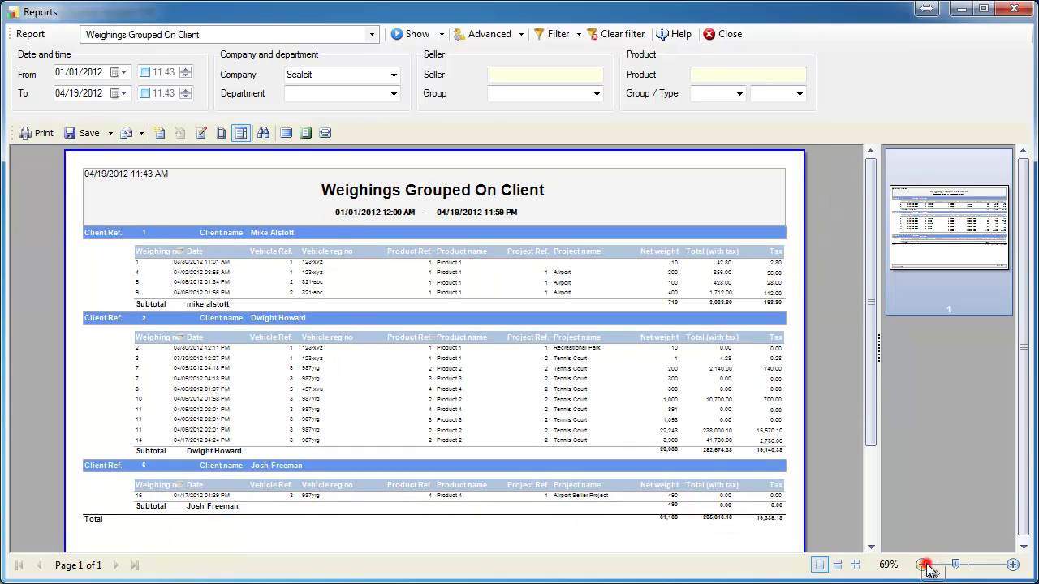
pyautogui.click(923, 566)
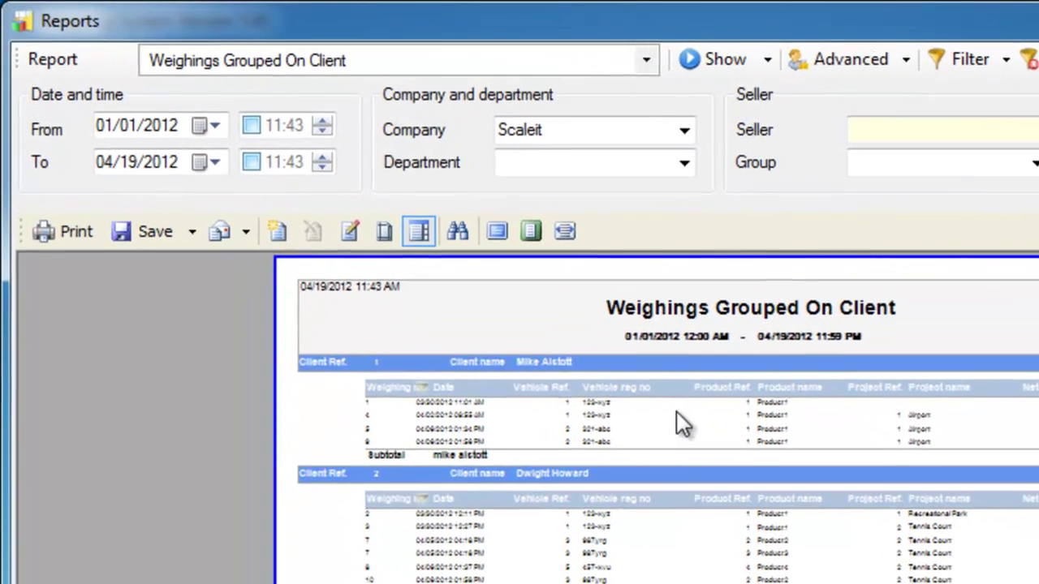
# Generate the Weighings Grouped On Product report for 01/01/2012–04/19/2012
pyautogui.click(647, 60)
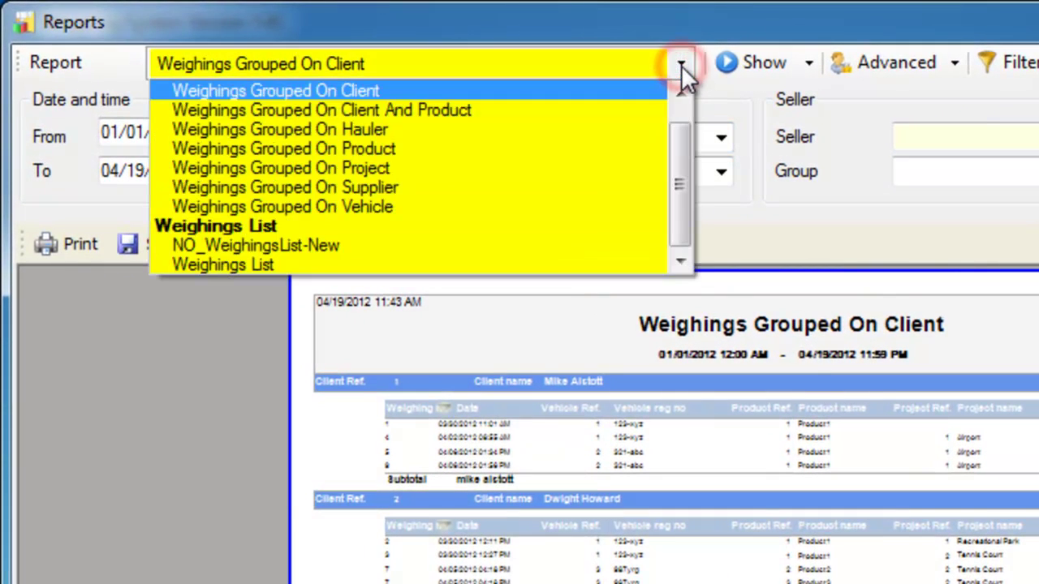
pyautogui.click(569, 143)
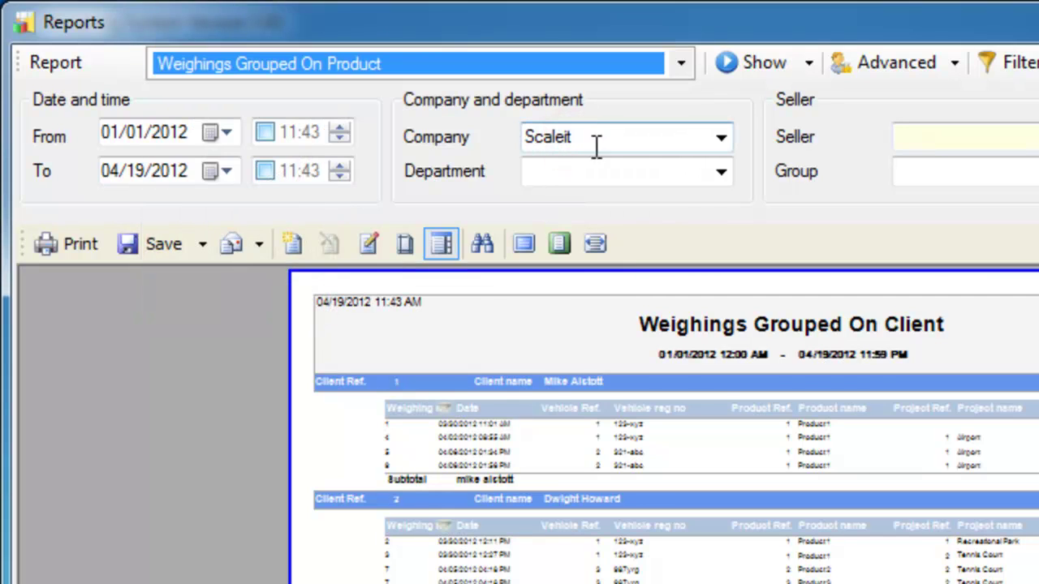
pyautogui.click(739, 59)
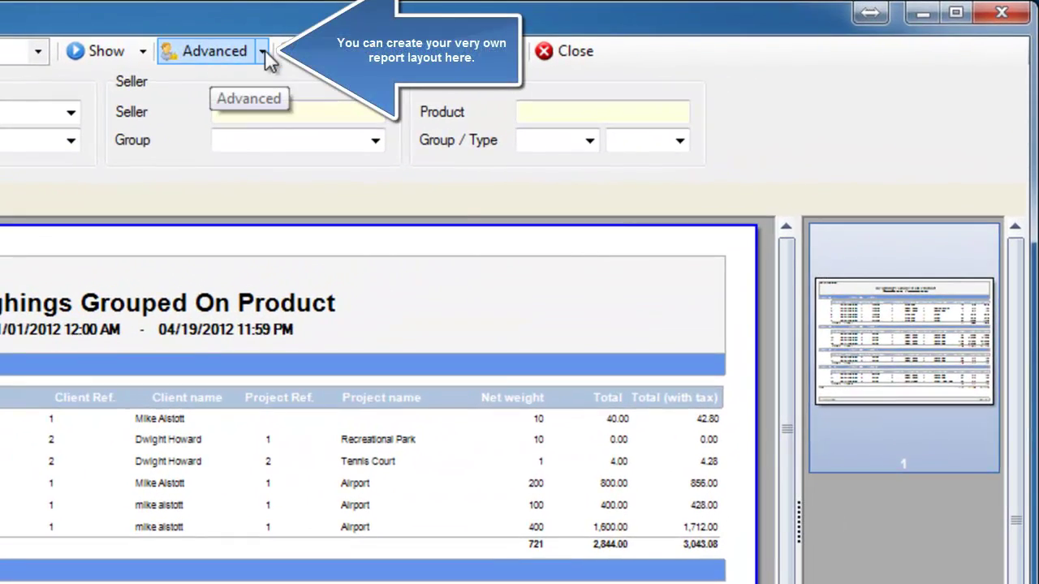
# Show the report's filter categories, with Date and time, Company and department, Seller and Product ticked
pyautogui.click(263, 51)
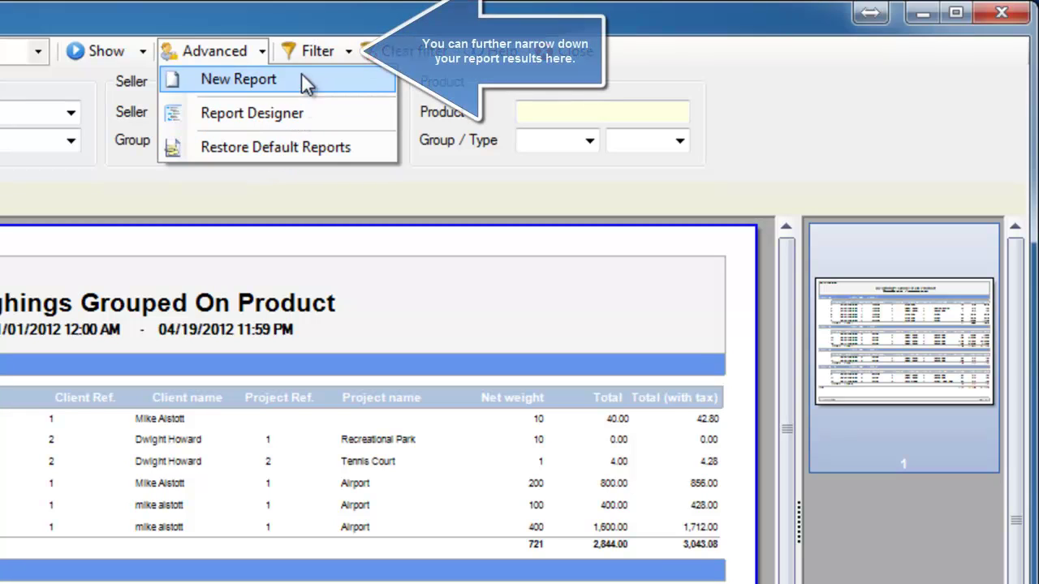
pyautogui.click(308, 51)
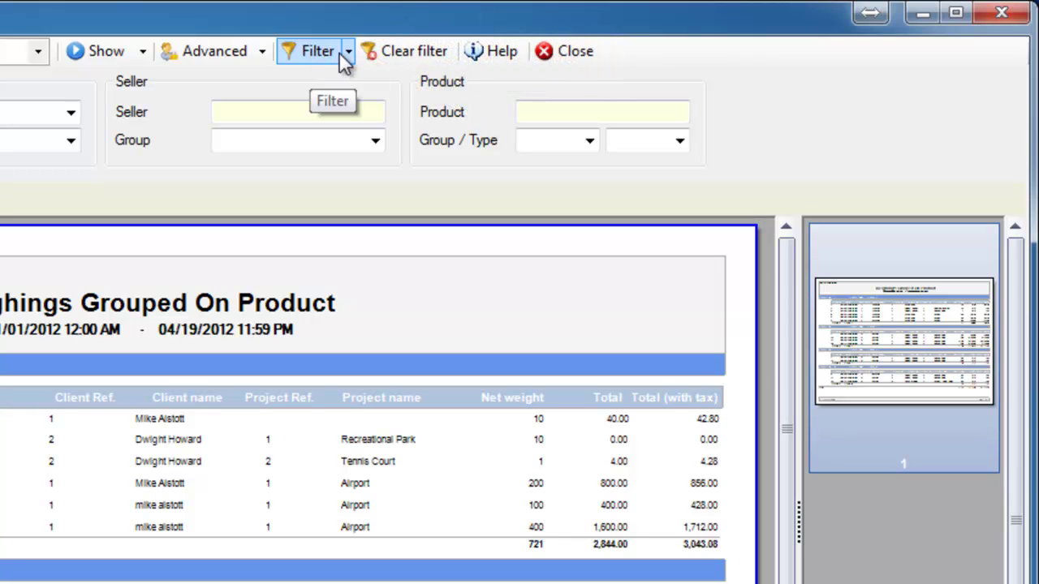
pyautogui.click(349, 52)
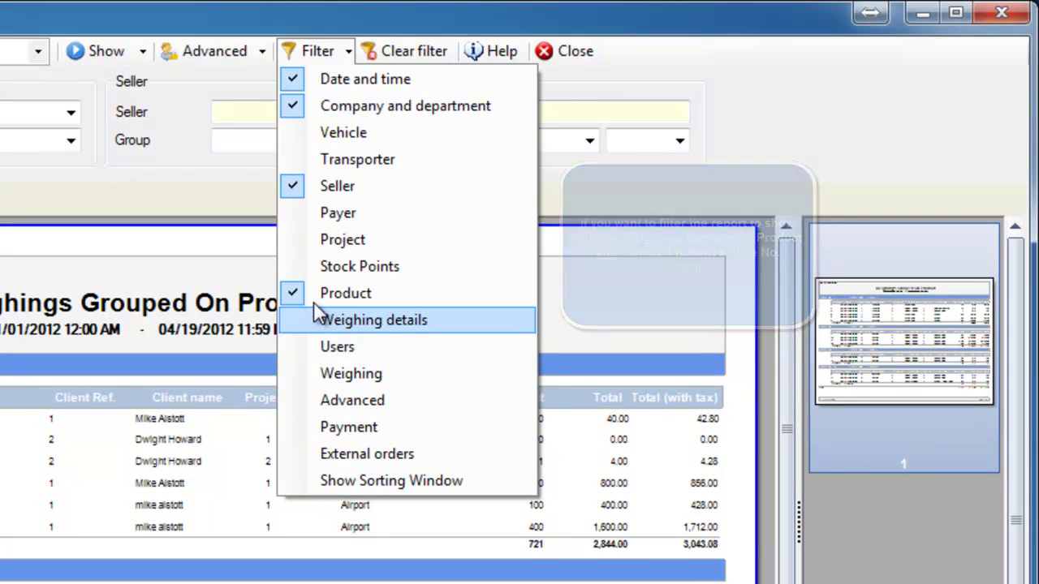
# Add a Vehicle filter panel from the Filter category list
pyautogui.click(317, 59)
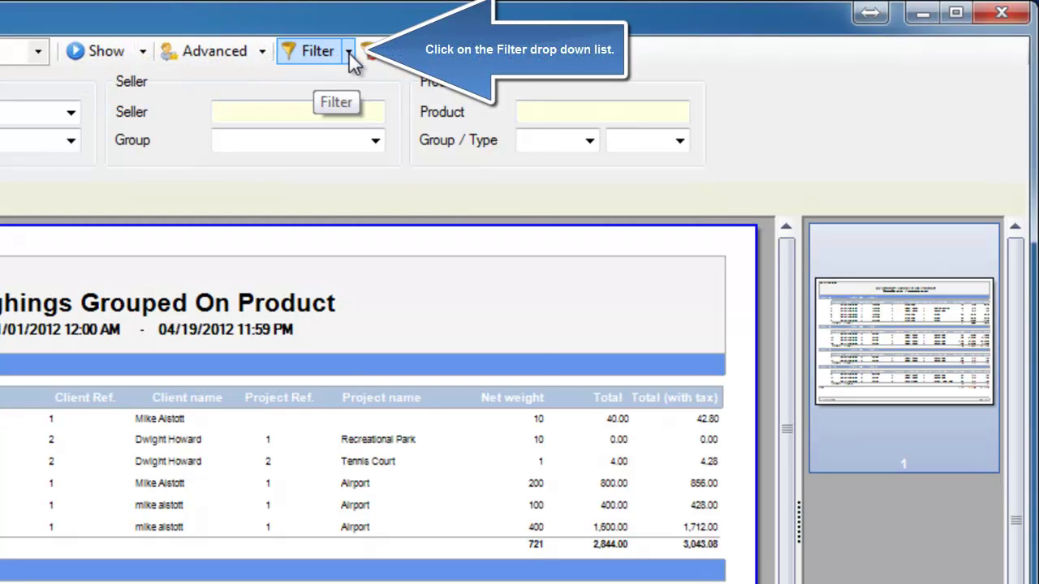
pyautogui.click(349, 52)
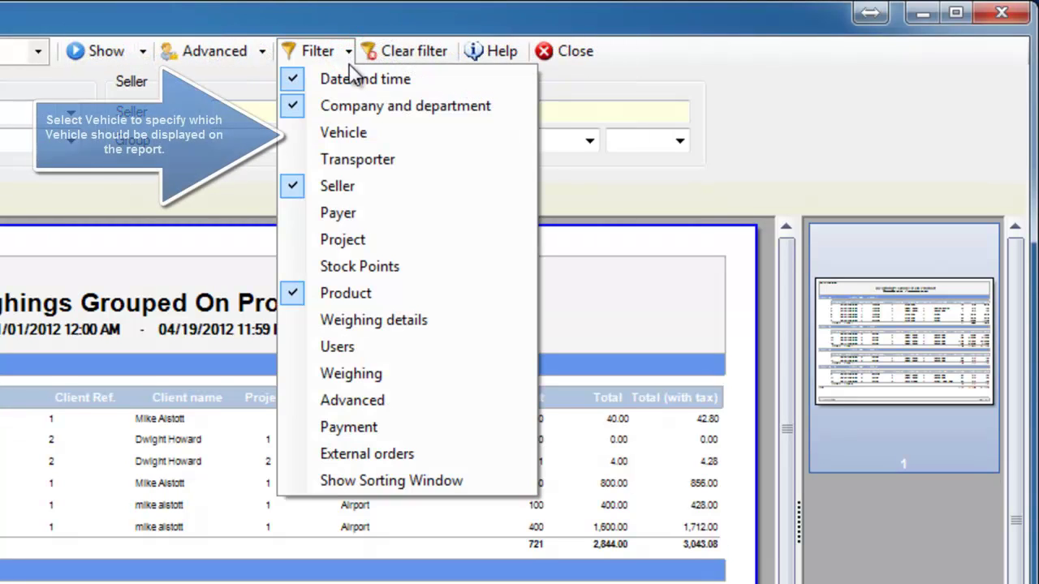
pyautogui.click(336, 129)
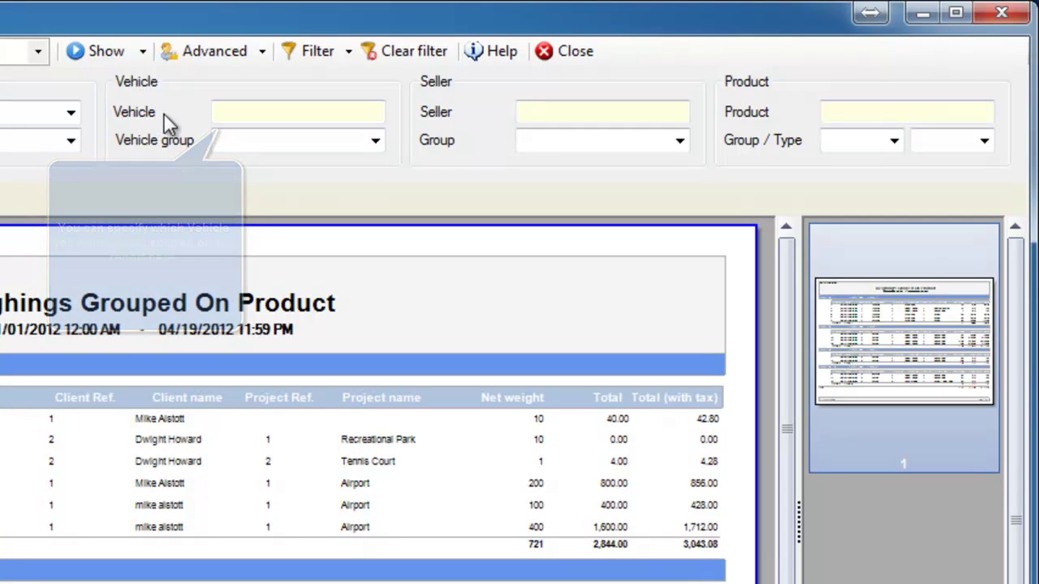
# Pick vehicle 1 from the Vehicles lookup, leaving Vehicle group blank
pyautogui.click(282, 113)
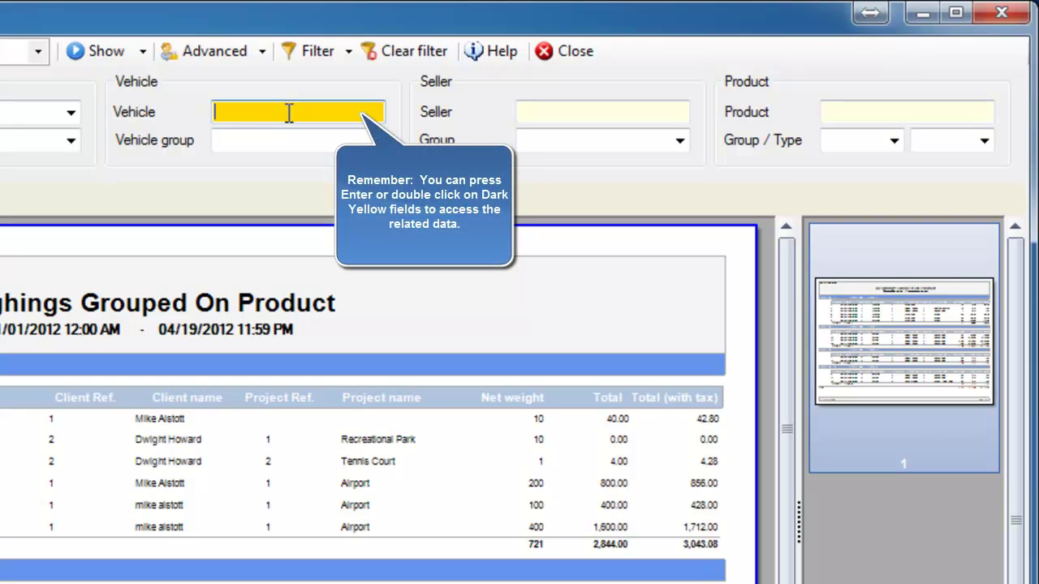
pyautogui.doubleClick(289, 112)
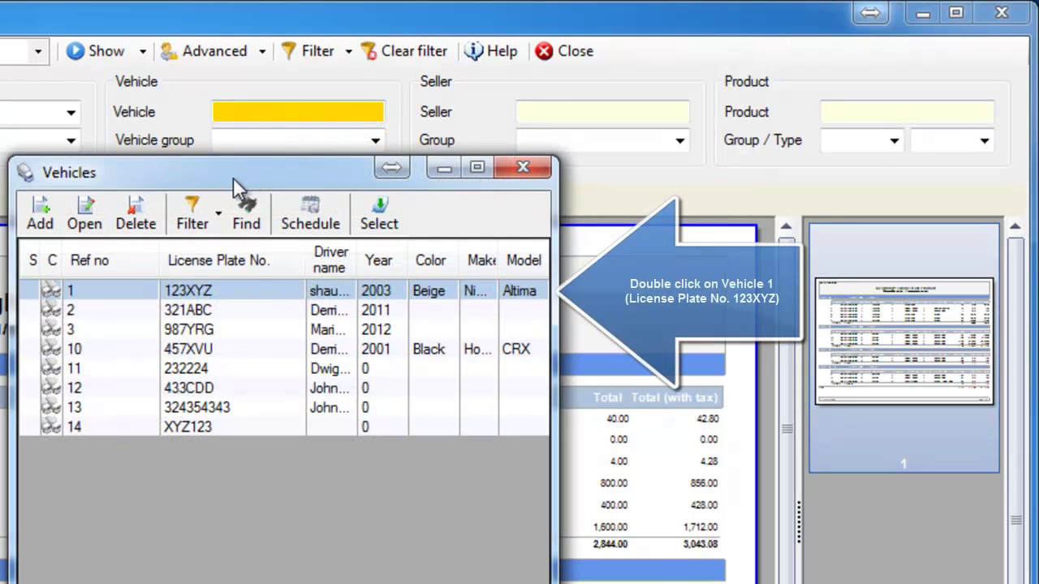
pyautogui.doubleClick(187, 298)
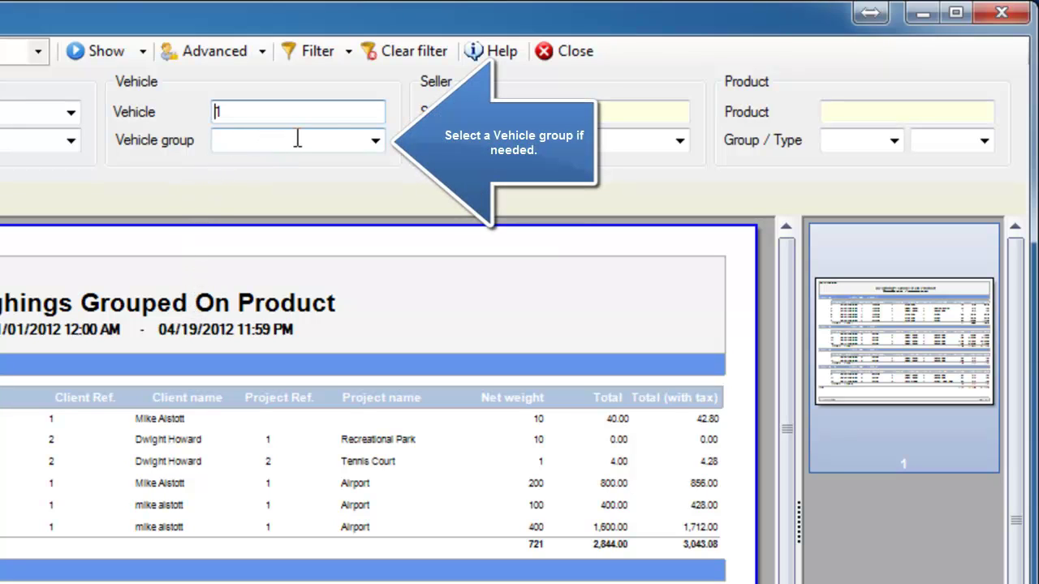
pyautogui.click(375, 141)
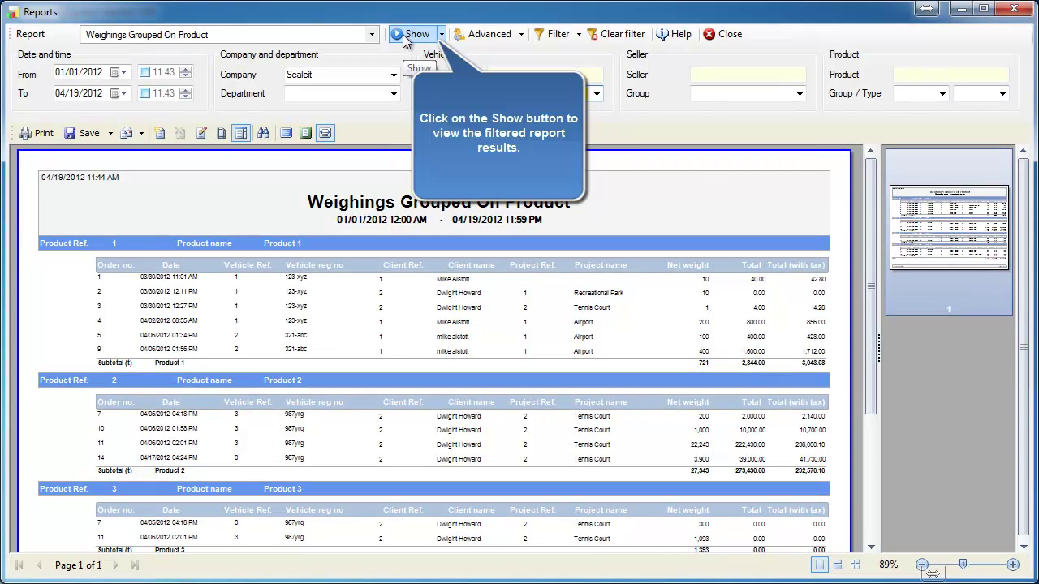
# Rerun the product report for vehicle 1, showing four Product 1 weighings totalling 221
pyautogui.click(405, 34)
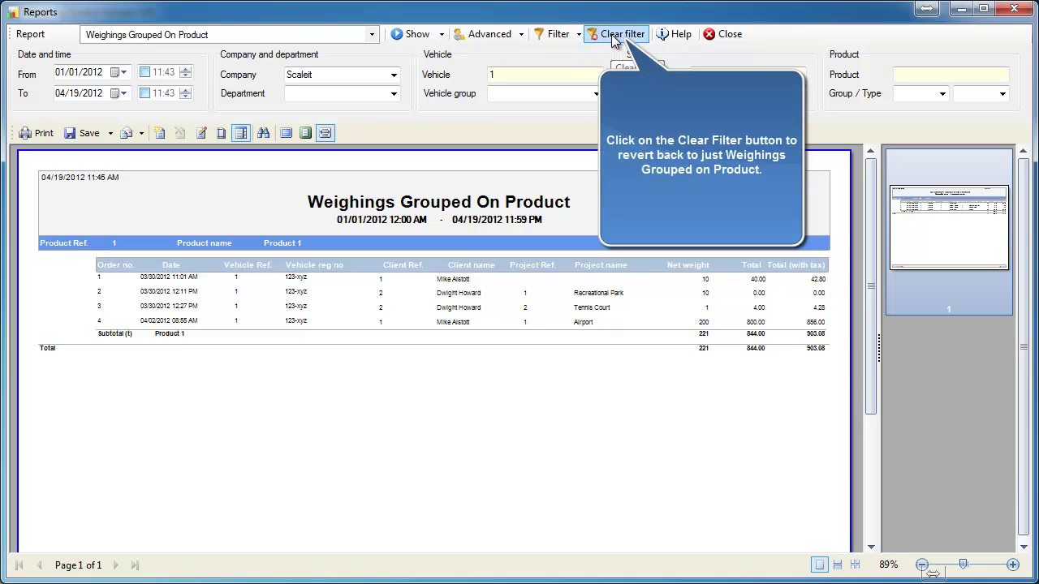
# Clear the vehicle filter and rerun the product report for all vehicles
pyautogui.click(614, 36)
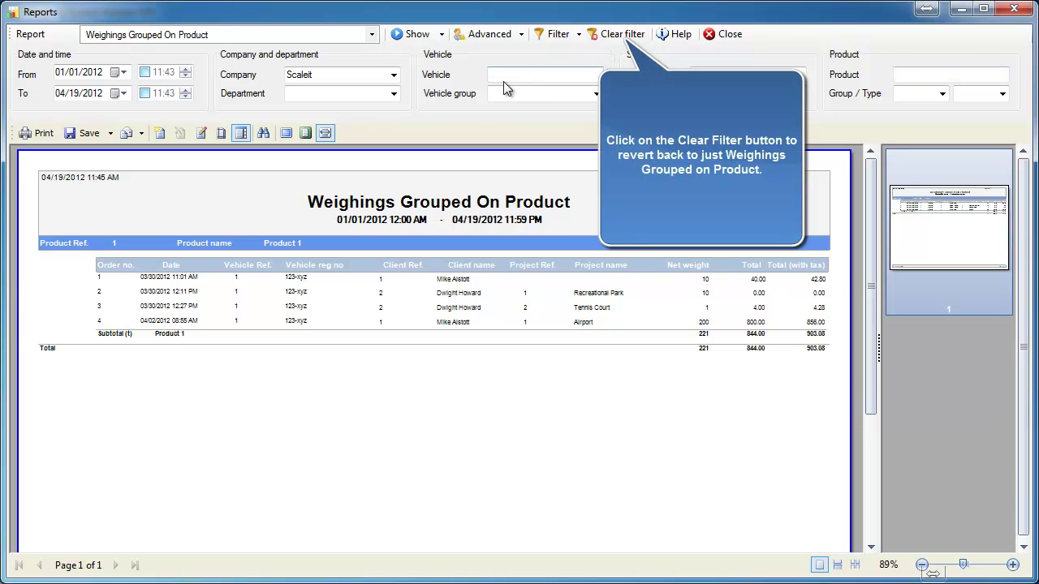
pyautogui.click(419, 35)
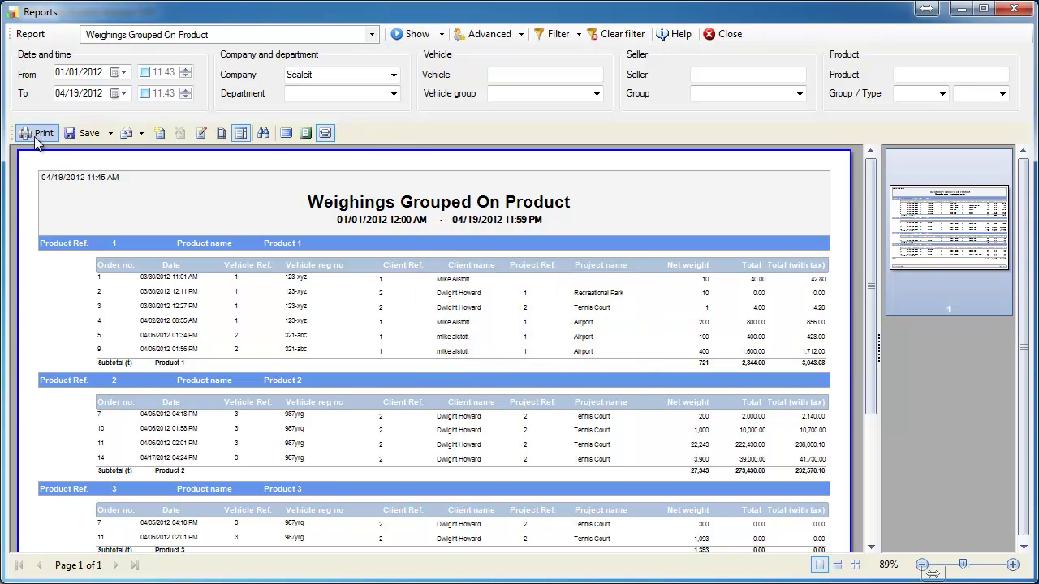
# View the report's available Save export formats, then close the Reports window
pyautogui.click(110, 133)
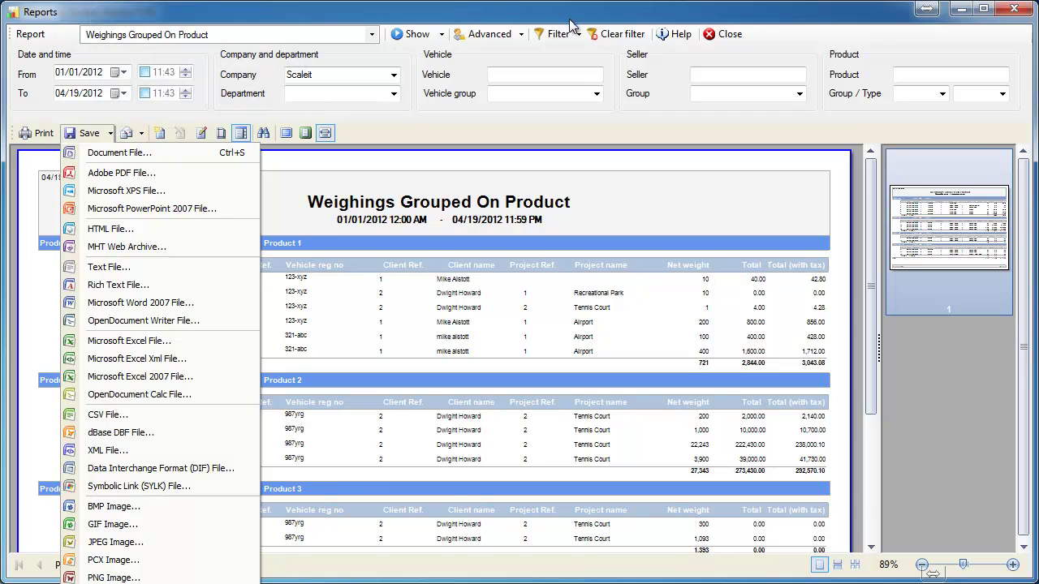
pyautogui.click(713, 39)
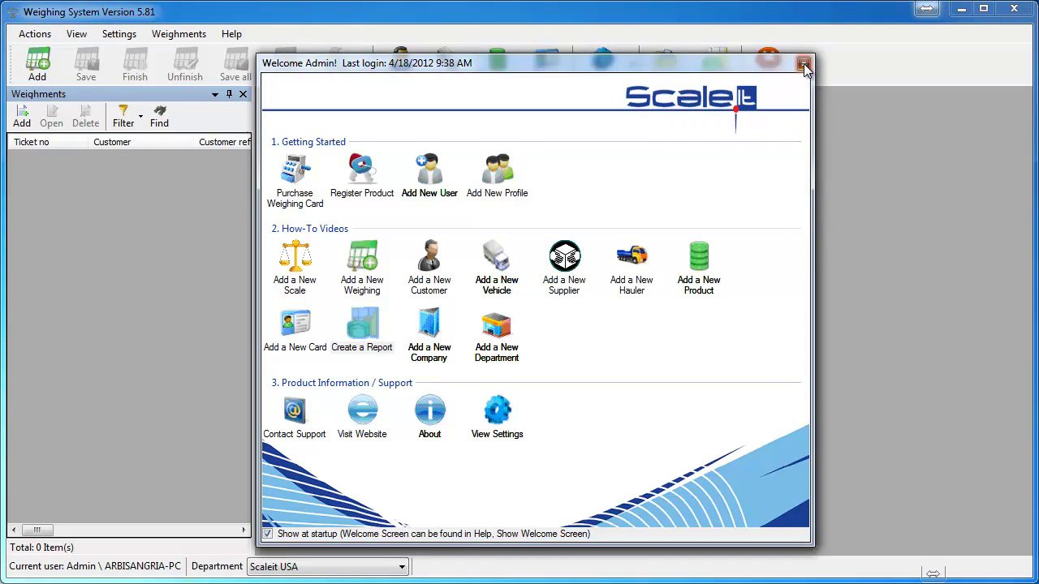
# Dismiss the Welcome screen, then reopen and close the Reports window, leaving the empty main window
pyautogui.click(804, 63)
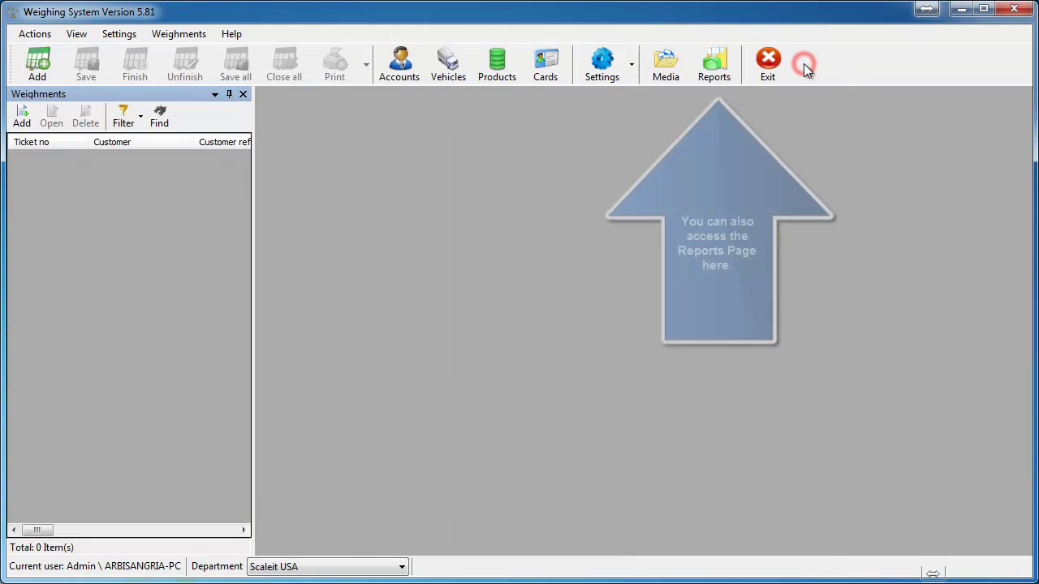
pyautogui.click(721, 78)
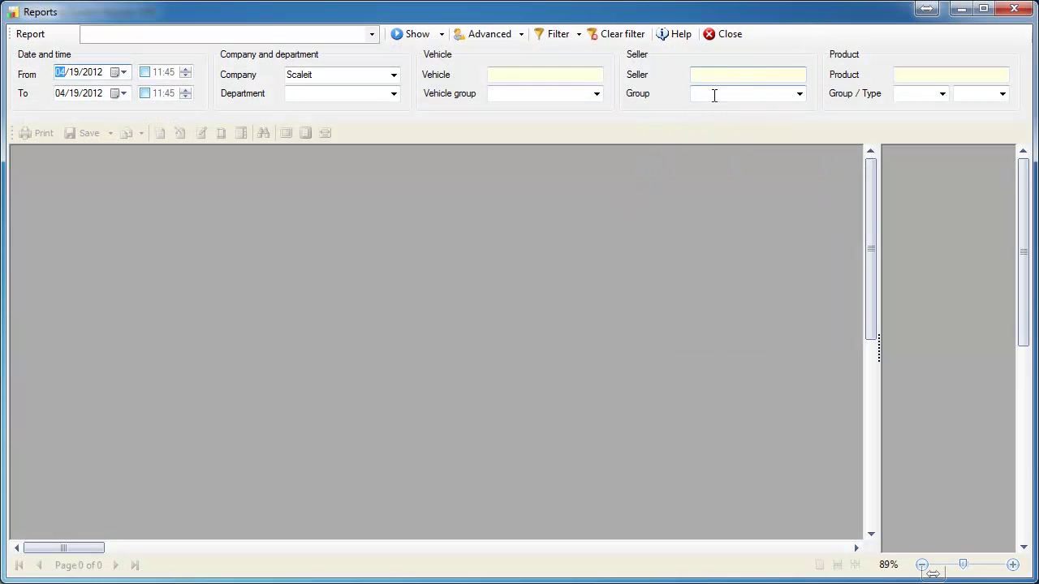
pyautogui.click(723, 36)
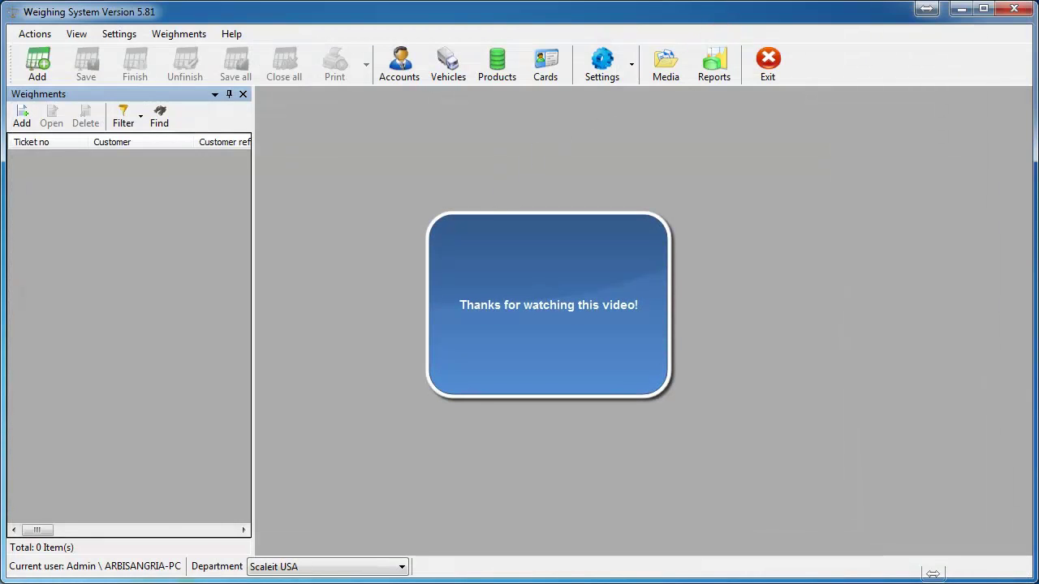